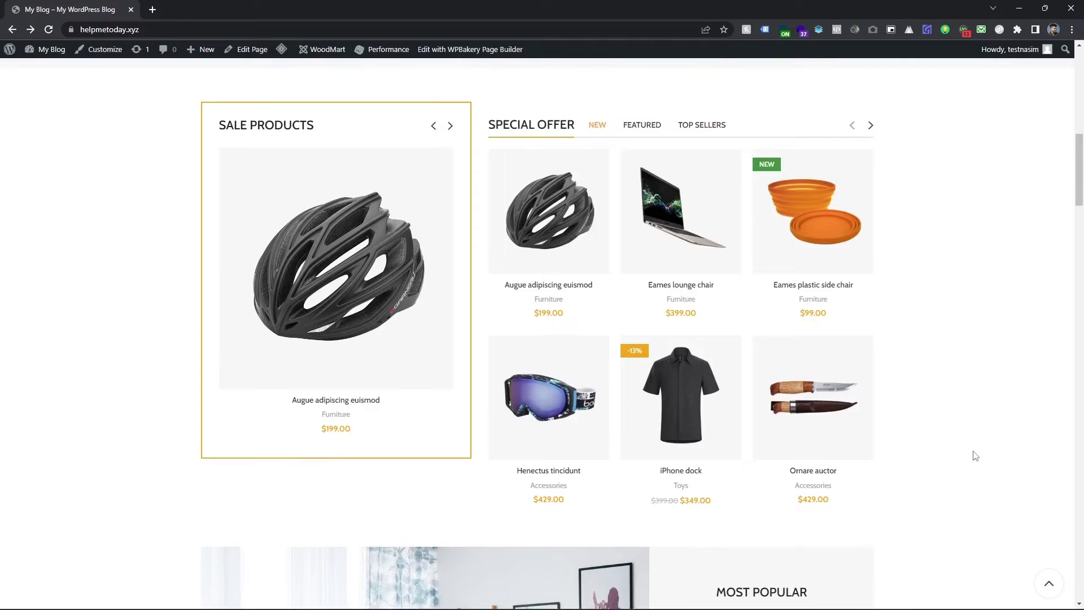
- Open the iPhone dock product and add it to the cart
{"action": "scroll", "coordinate": [974, 460], "scroll_direction": "up", "scroll_amount": 10}
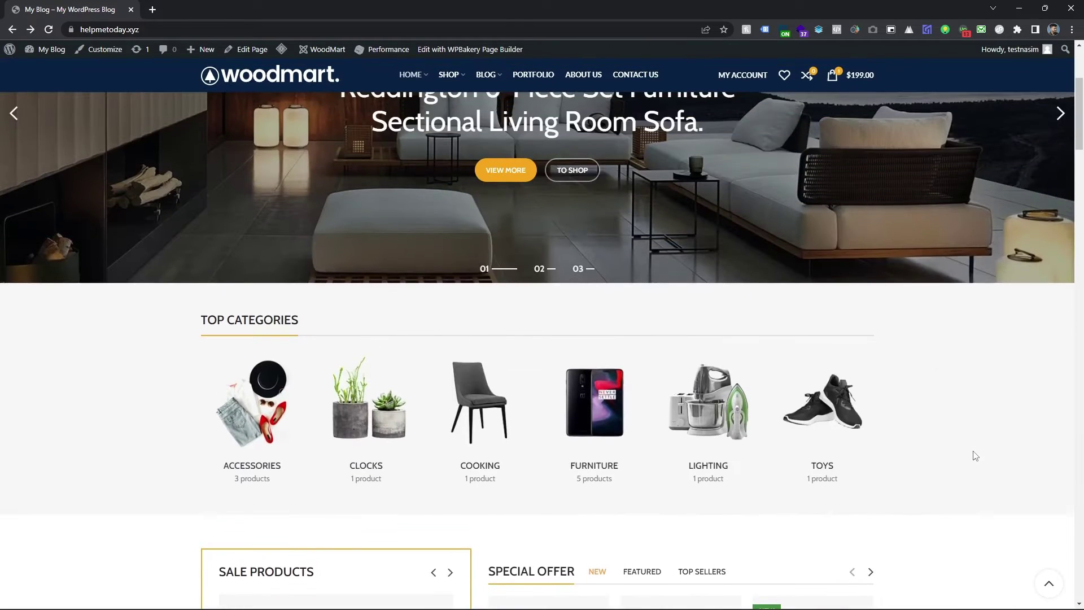
{"action": "scroll", "coordinate": [975, 455], "scroll_direction": "down", "scroll_amount": 15}
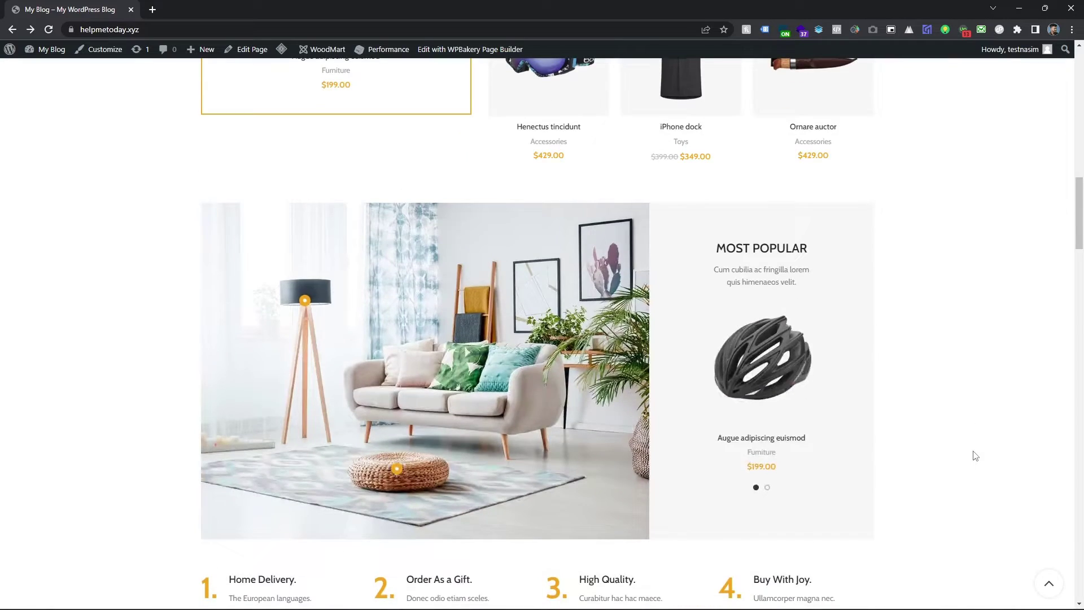
{"action": "scroll", "coordinate": [975, 455], "scroll_direction": "up", "scroll_amount": 5}
{"action": "left_click", "coordinate": [707, 398]}
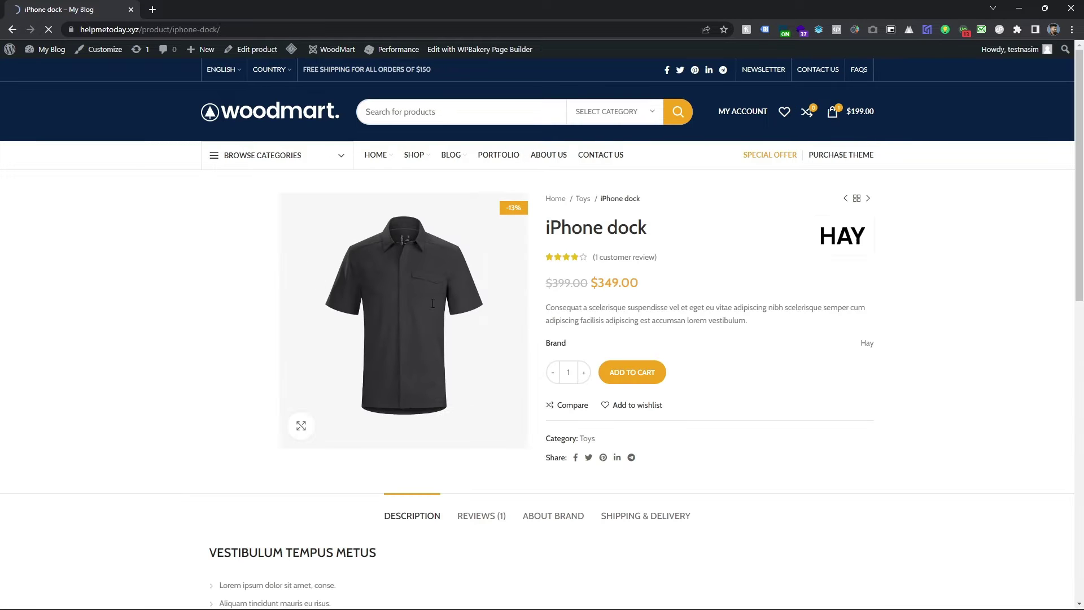
{"action": "left_click", "coordinate": [632, 377]}
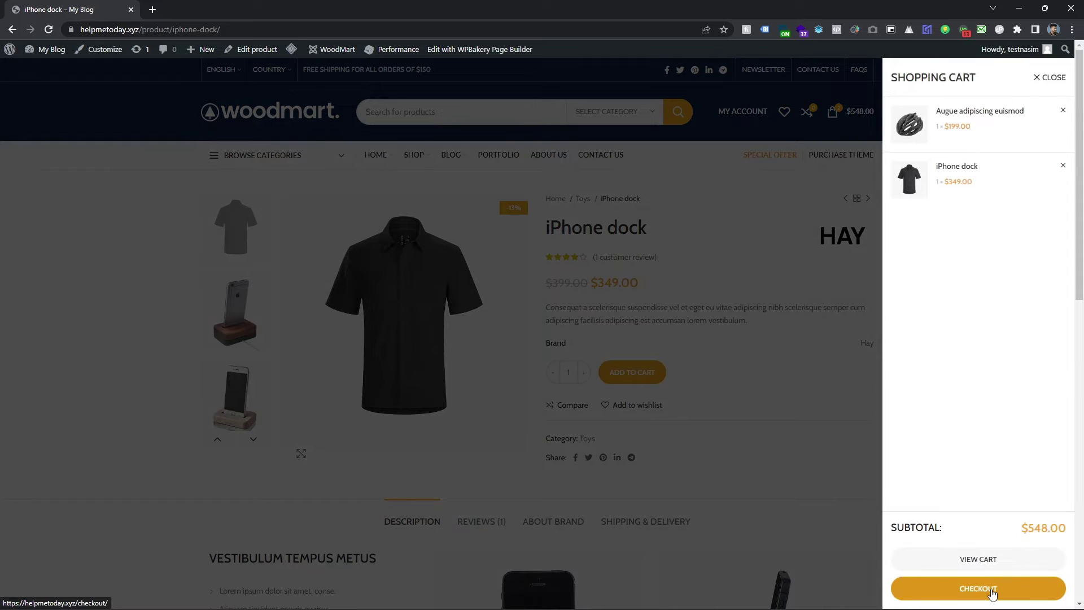
- Proceed to checkout and review the $548.00 order showing no available payment methods
{"action": "left_click", "coordinate": [992, 592]}
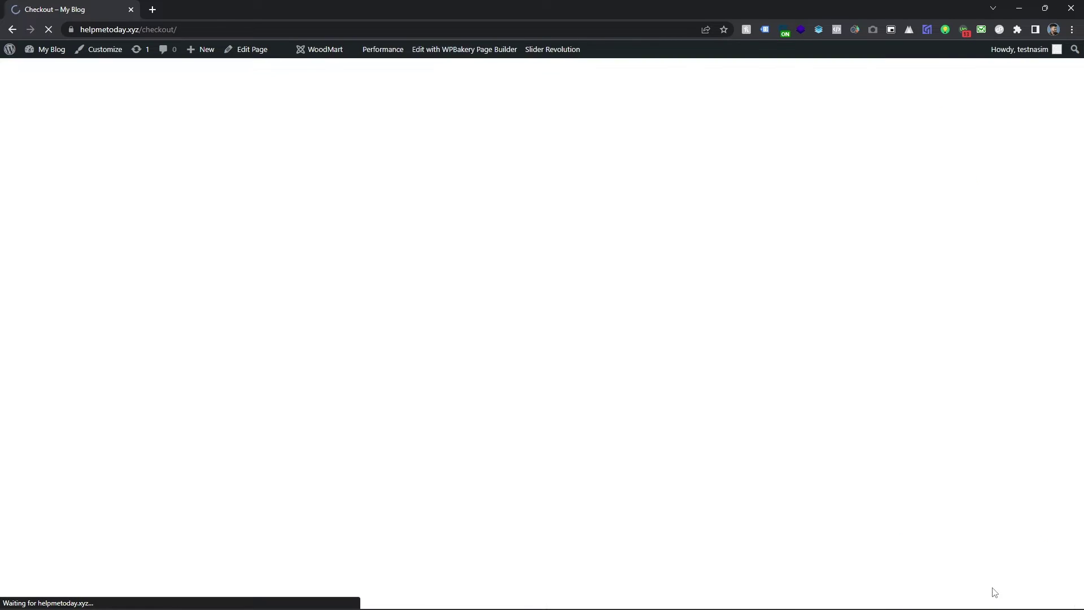
{"action": "scroll", "coordinate": [543, 324], "scroll_direction": "down", "scroll_amount": 4}
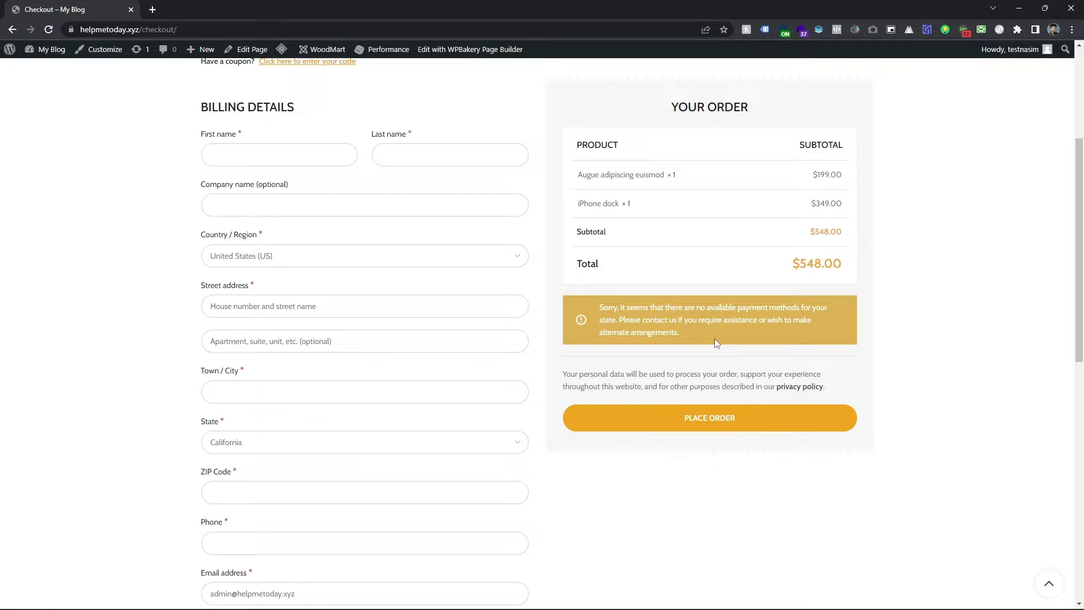
{"action": "scroll", "coordinate": [722, 327], "scroll_direction": "up", "scroll_amount": 5}
{"action": "scroll", "coordinate": [693, 401], "scroll_direction": "down", "scroll_amount": 3}
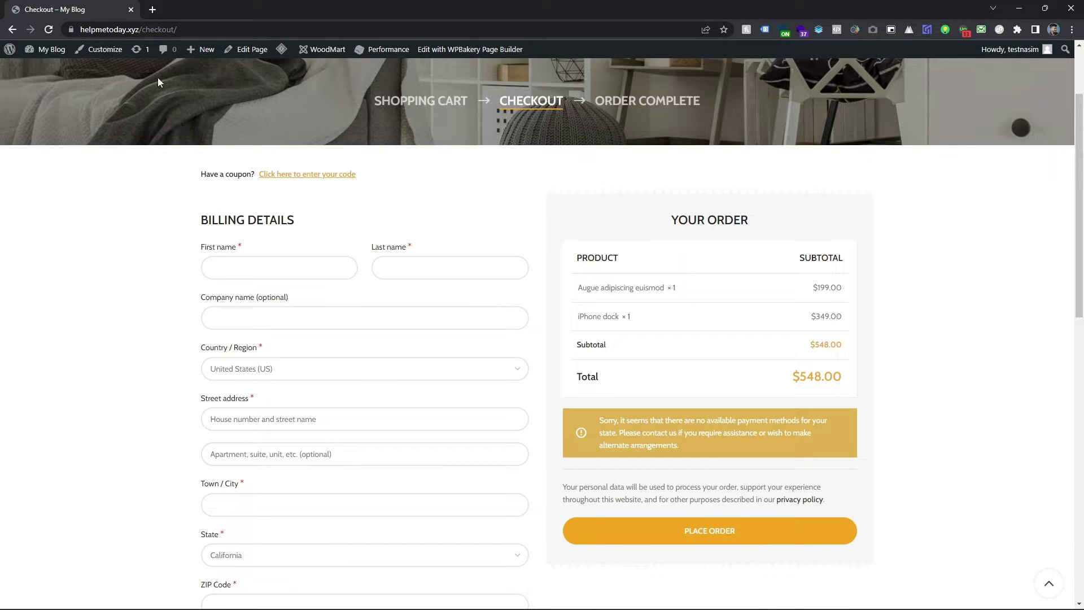
- Replace 'checkout' with 'admin' in the site URL to reach the dashboard, then open Plugins
{"action": "double_click", "coordinate": [158, 30]}
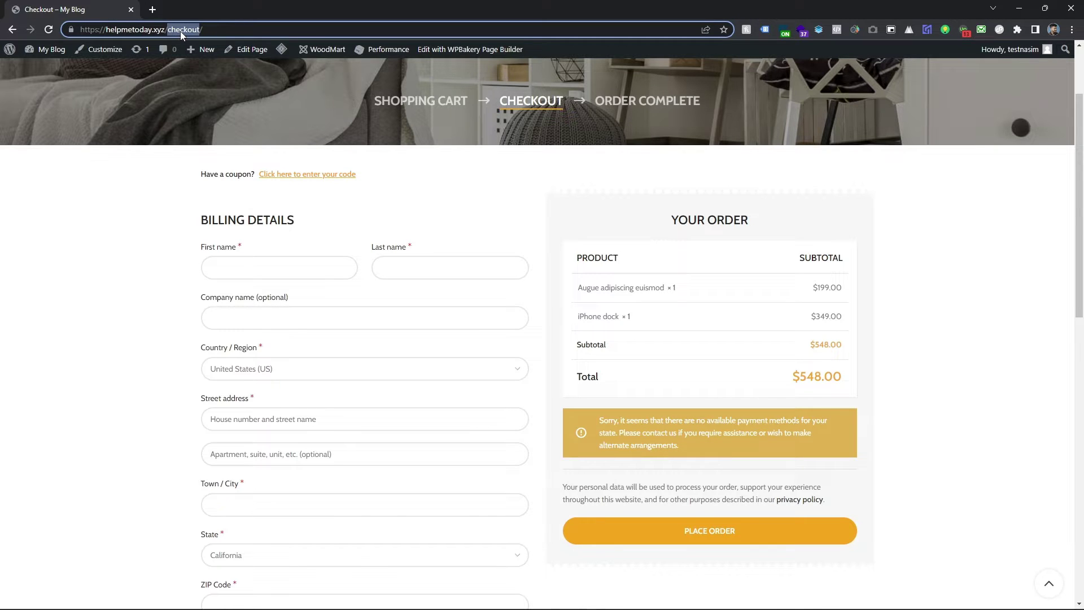
{"action": "type", "text": "admin"}
{"action": "key", "text": "Return"}
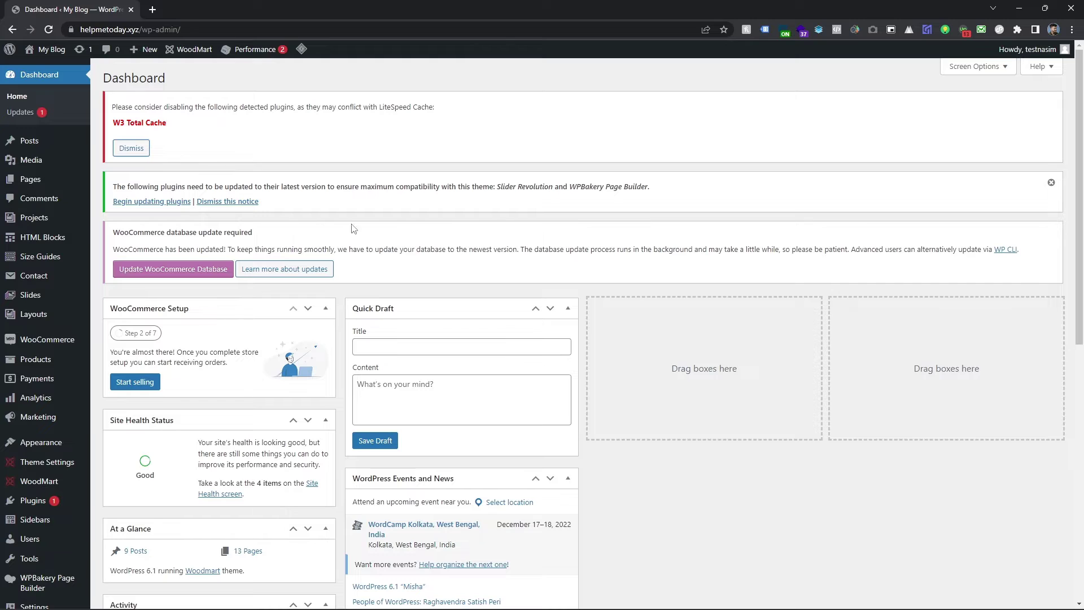
{"action": "mouse_move", "coordinate": [51, 565]}
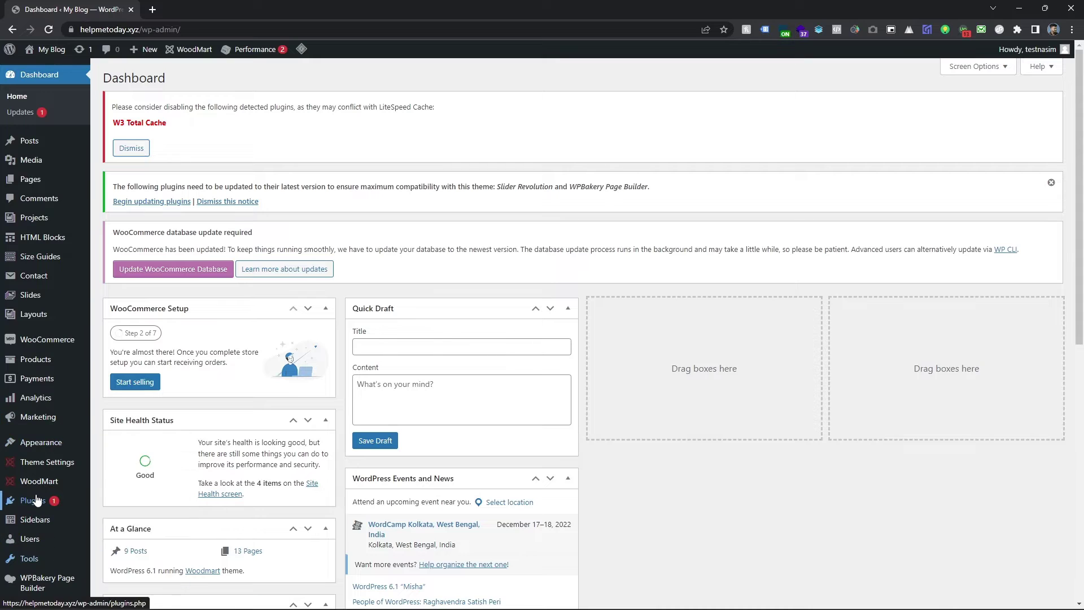
{"action": "left_click", "coordinate": [36, 500]}
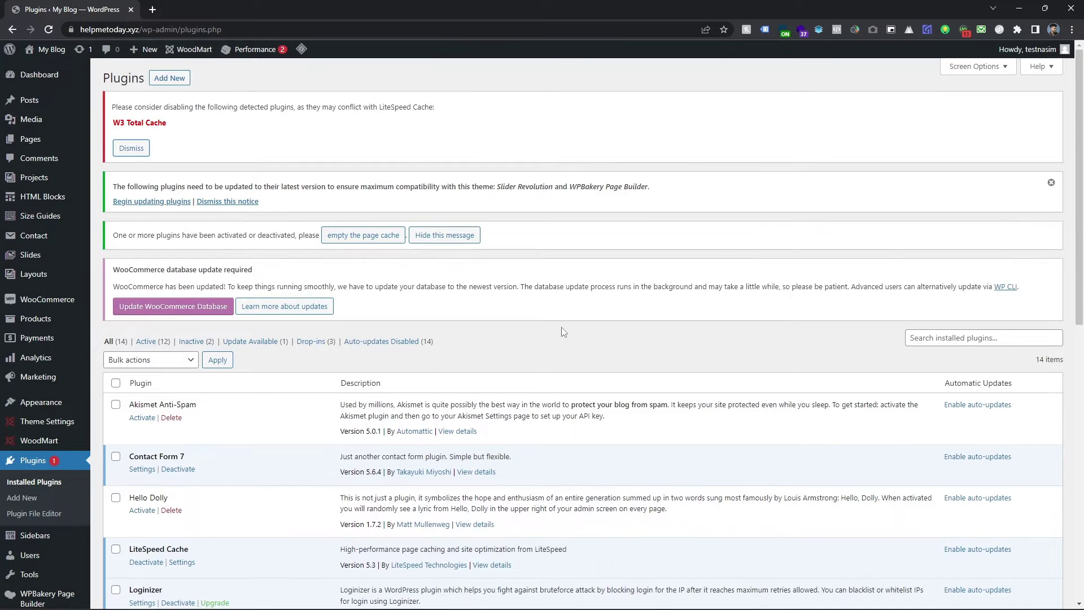
- Filter installed plugins by 'woocom' to see WooCommerce 7.0.1 and WooCommerce Payments 4.9.0 active, then choose Add New
{"action": "left_click", "coordinate": [962, 338]}
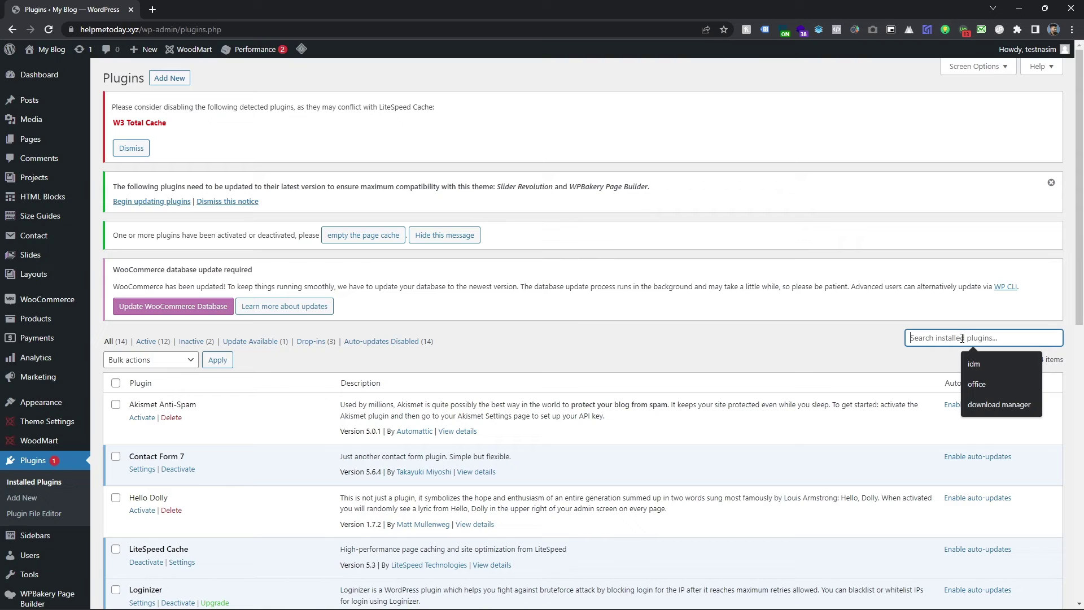
{"action": "type", "text": "woo"}
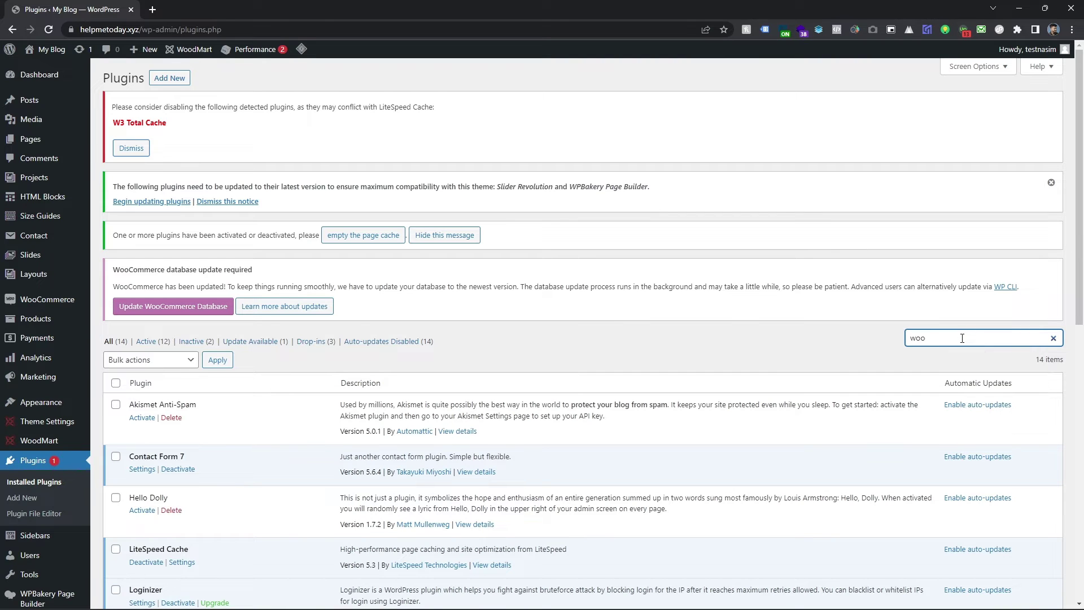
{"action": "type", "text": "commerce"}
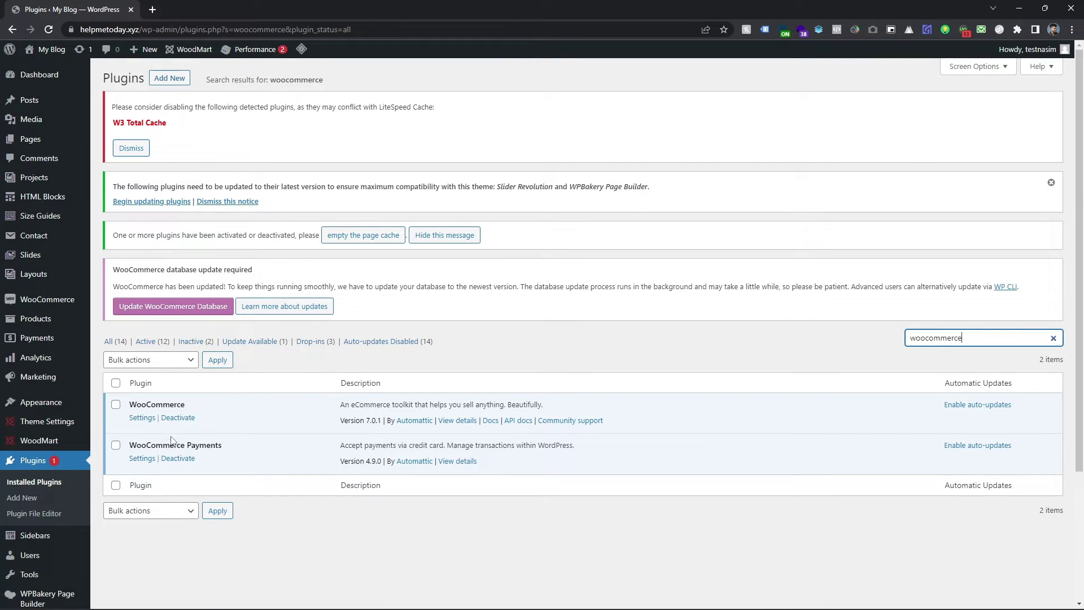
{"action": "left_click", "coordinate": [168, 79]}
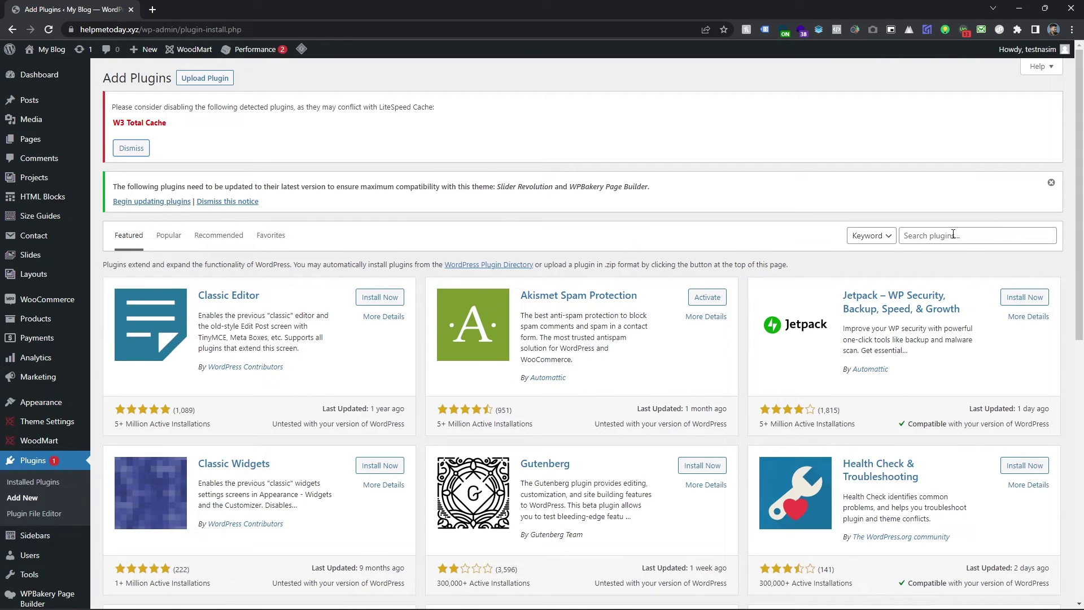
- Search the plugin directory for 'woo' and confirm WooCommerce and WooCommerce Payments show Active
{"action": "left_click", "coordinate": [953, 235]}
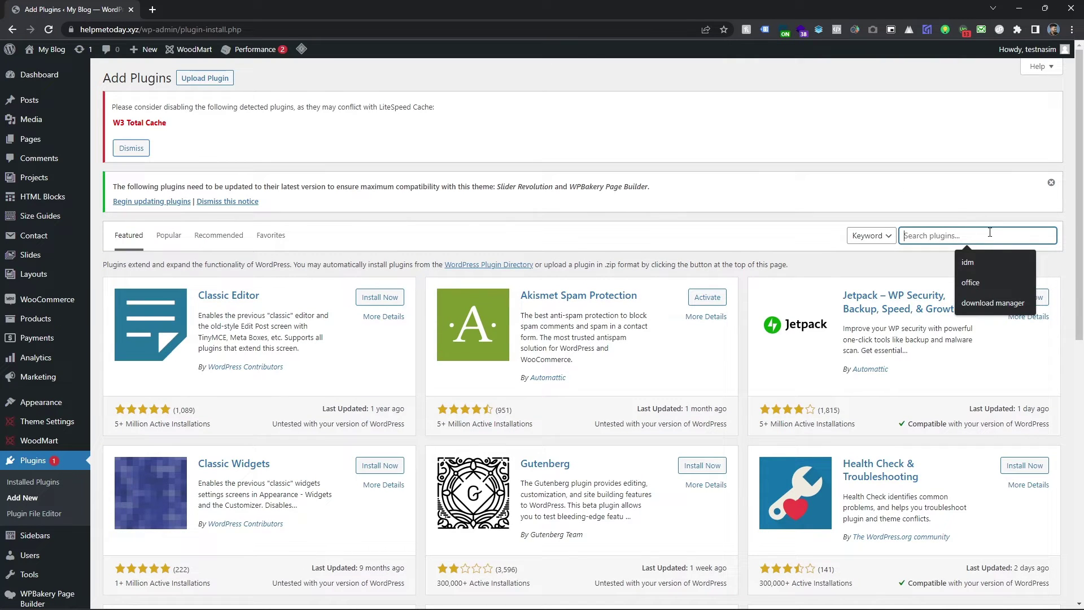
{"action": "type", "text": "woocommerce"}
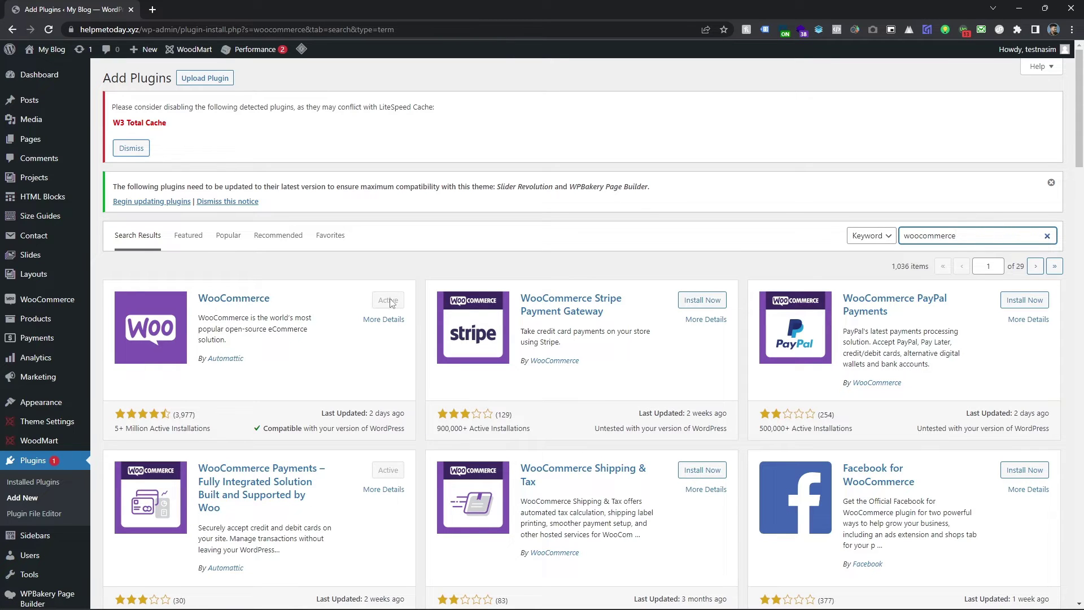
{"action": "mouse_move", "coordinate": [36, 304]}
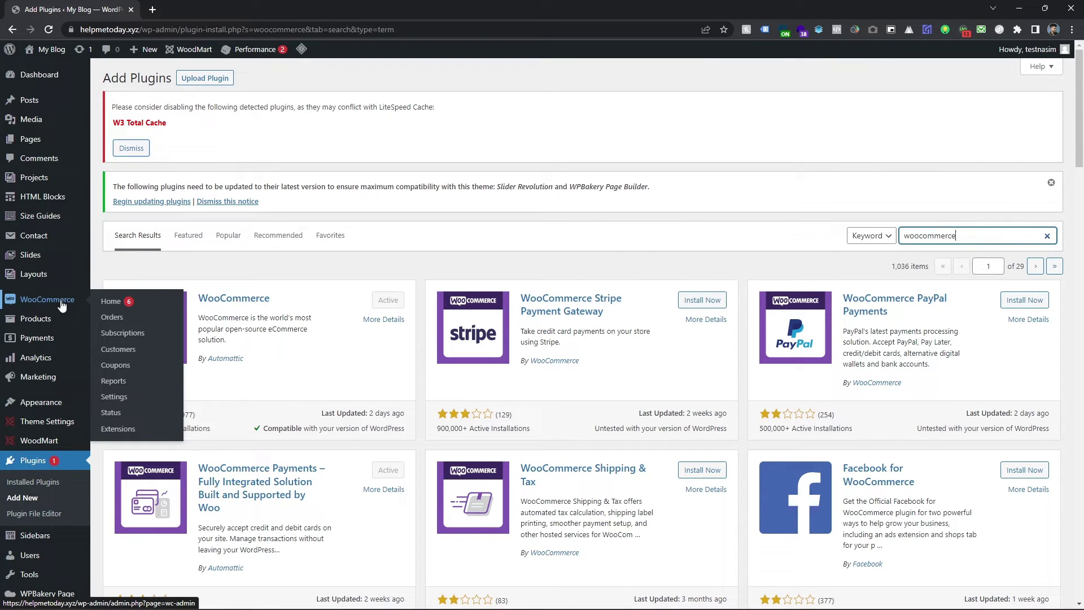
- Go to the WooCommerce menu's Settings page, landing on the General tab
{"action": "left_click", "coordinate": [42, 303]}
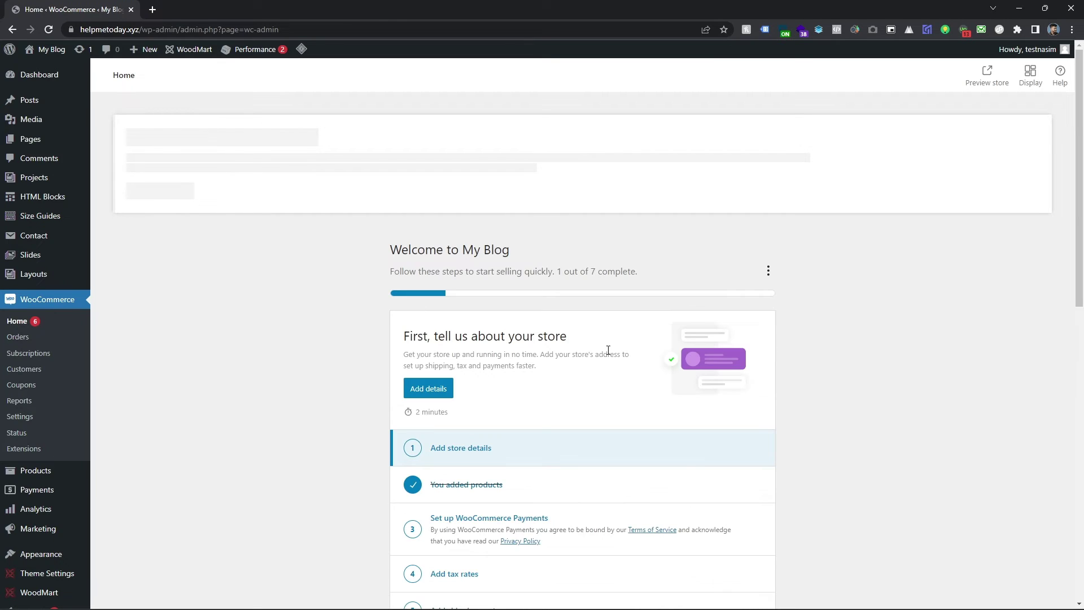
{"action": "scroll", "coordinate": [73, 301], "scroll_direction": "down", "scroll_amount": 2}
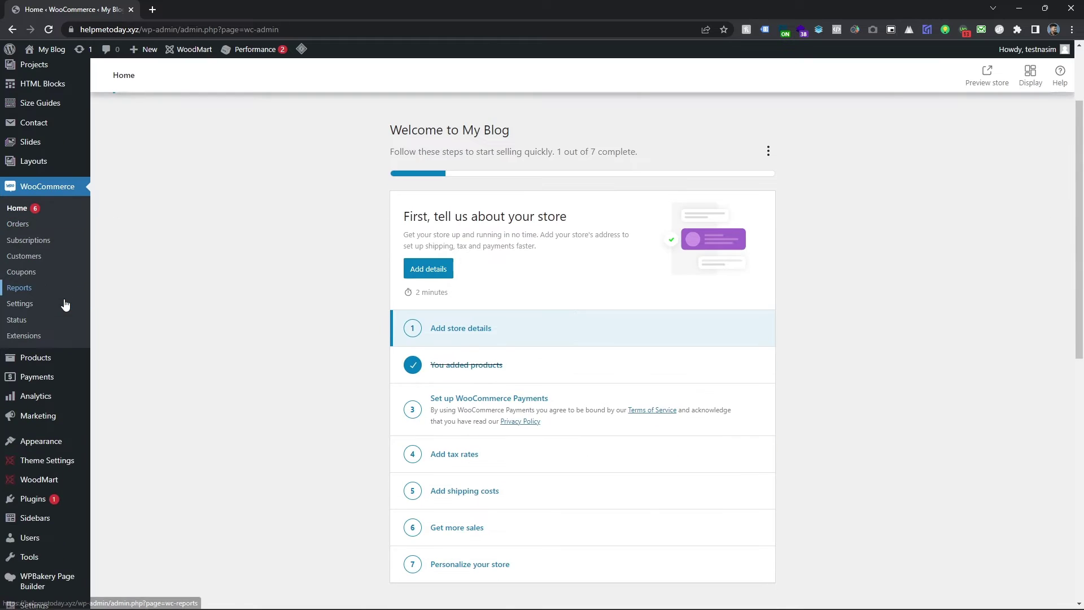
{"action": "left_click", "coordinate": [26, 305]}
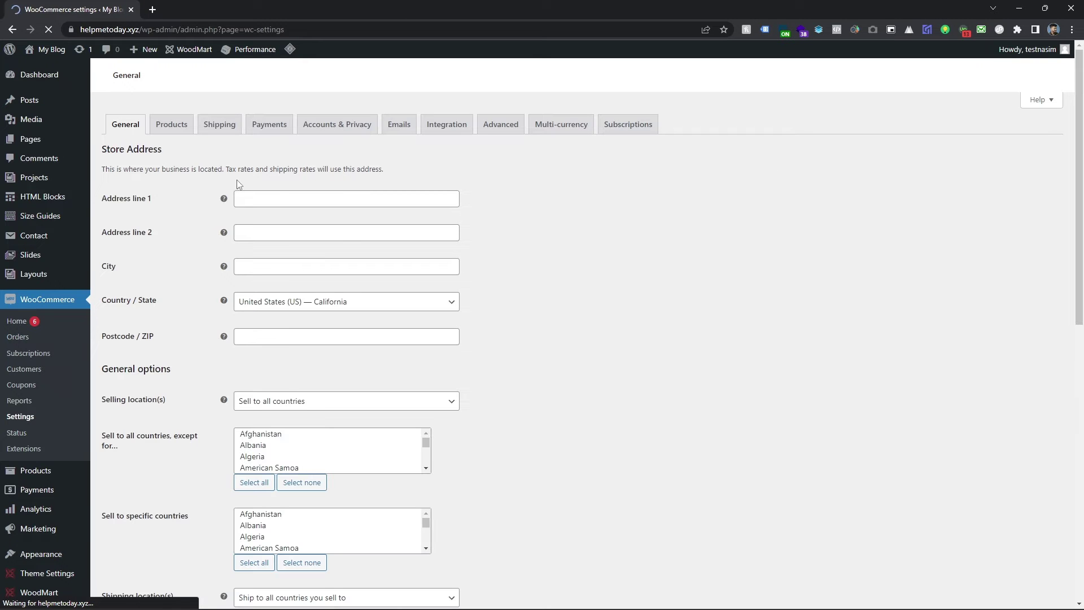
- Switch to the Payments tab and review the listed payment methods
{"action": "left_click", "coordinate": [278, 130]}
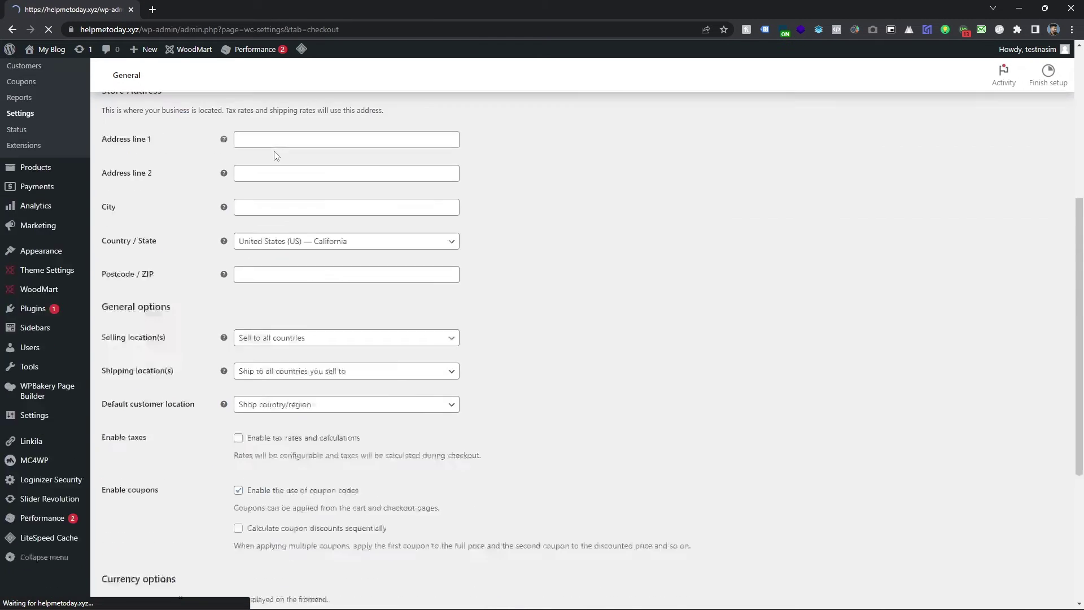
{"action": "scroll", "coordinate": [351, 242], "scroll_direction": "down", "scroll_amount": 5}
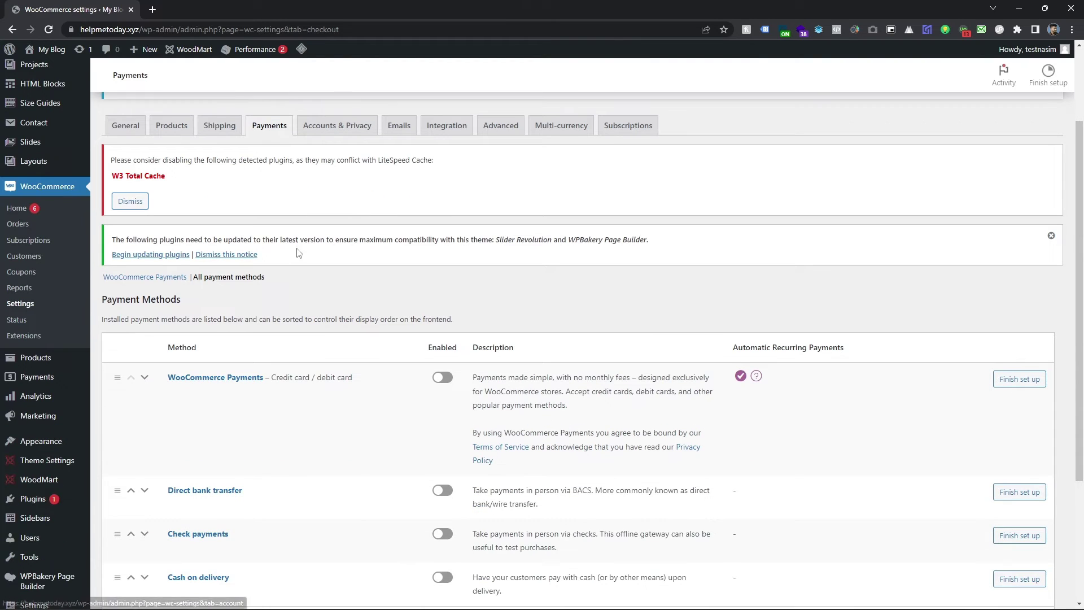
{"action": "scroll", "coordinate": [186, 376], "scroll_direction": "down", "scroll_amount": 4}
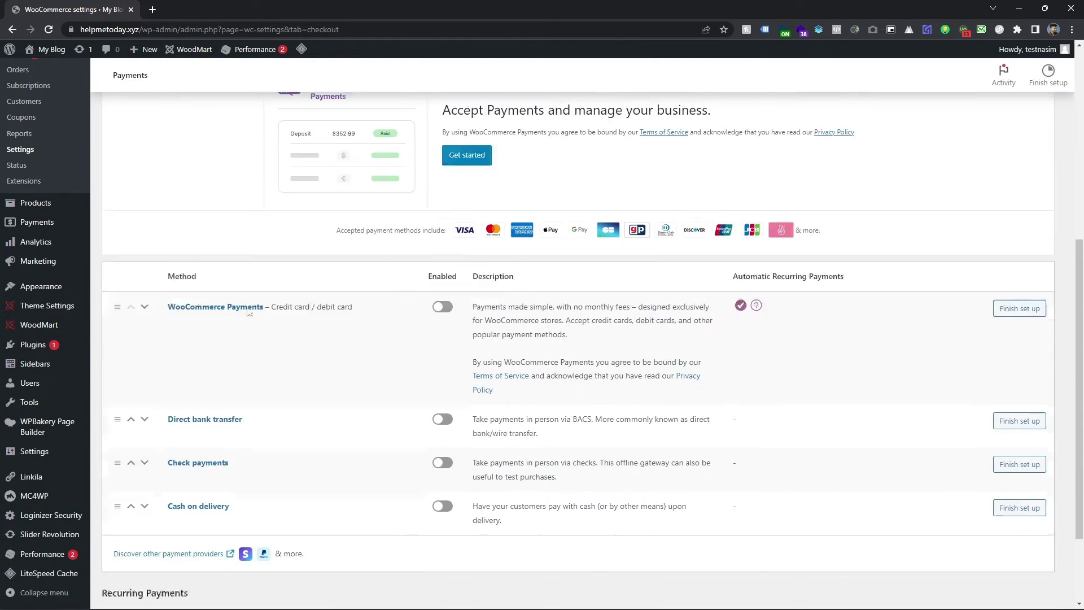
{"action": "scroll", "coordinate": [364, 226], "scroll_direction": "up", "scroll_amount": 2}
{"action": "scroll", "coordinate": [245, 263], "scroll_direction": "up", "scroll_amount": 3}
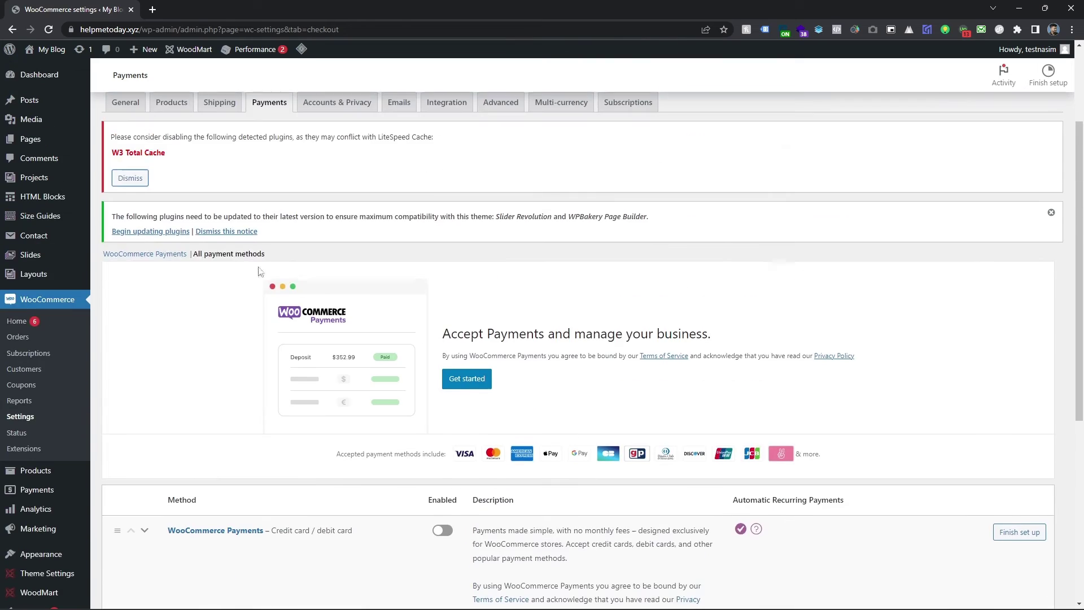
{"action": "scroll", "coordinate": [276, 246], "scroll_direction": "down", "scroll_amount": 5}
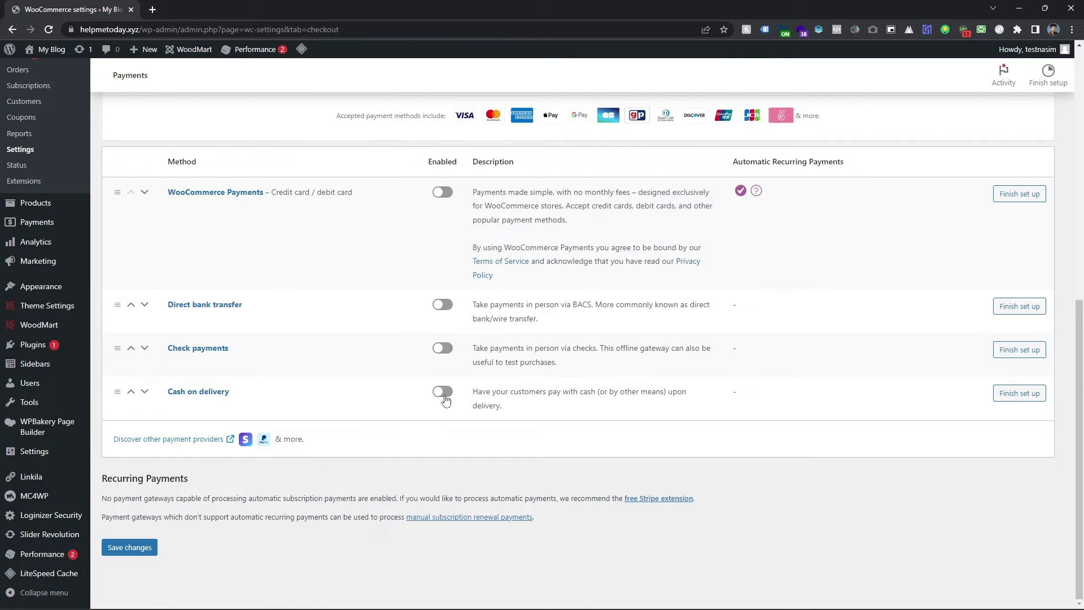
- Enable Cash on delivery, Check payments and Direct bank transfer, and save the changes
{"action": "left_click", "coordinate": [445, 396]}
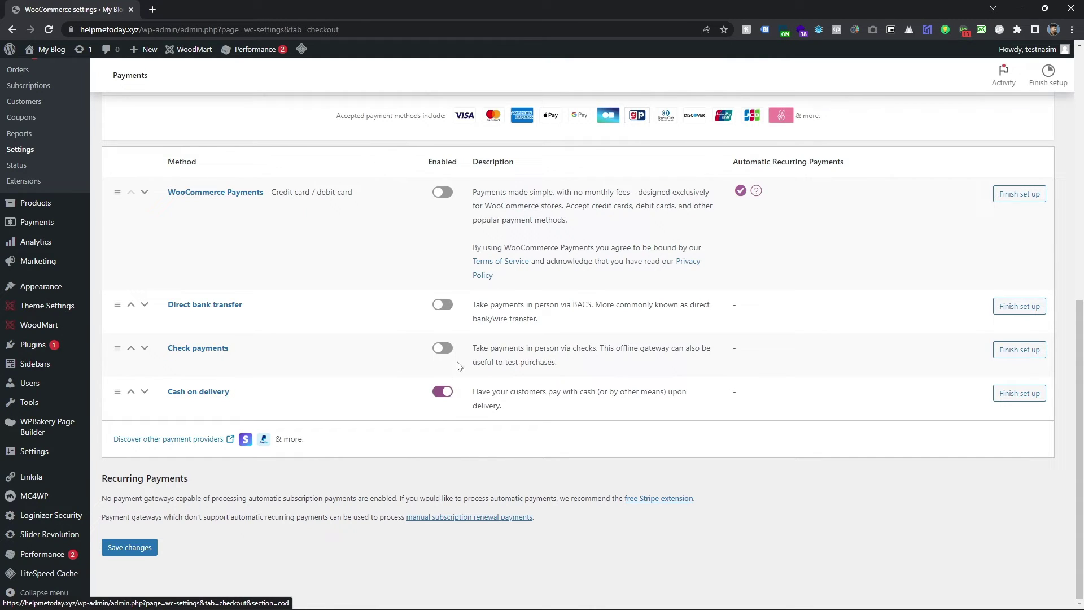
{"action": "left_click", "coordinate": [446, 349]}
{"action": "left_click", "coordinate": [445, 304]}
{"action": "left_click", "coordinate": [130, 549]}
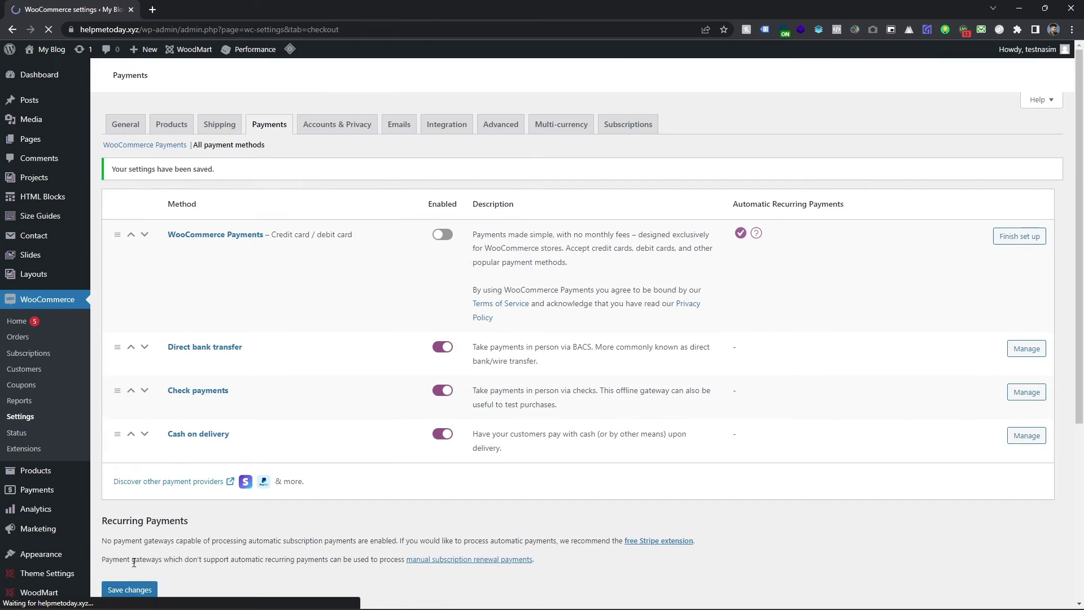
{"action": "scroll", "coordinate": [322, 335], "scroll_direction": "down", "scroll_amount": 4}
{"action": "scroll", "coordinate": [326, 339], "scroll_direction": "up", "scroll_amount": 5}
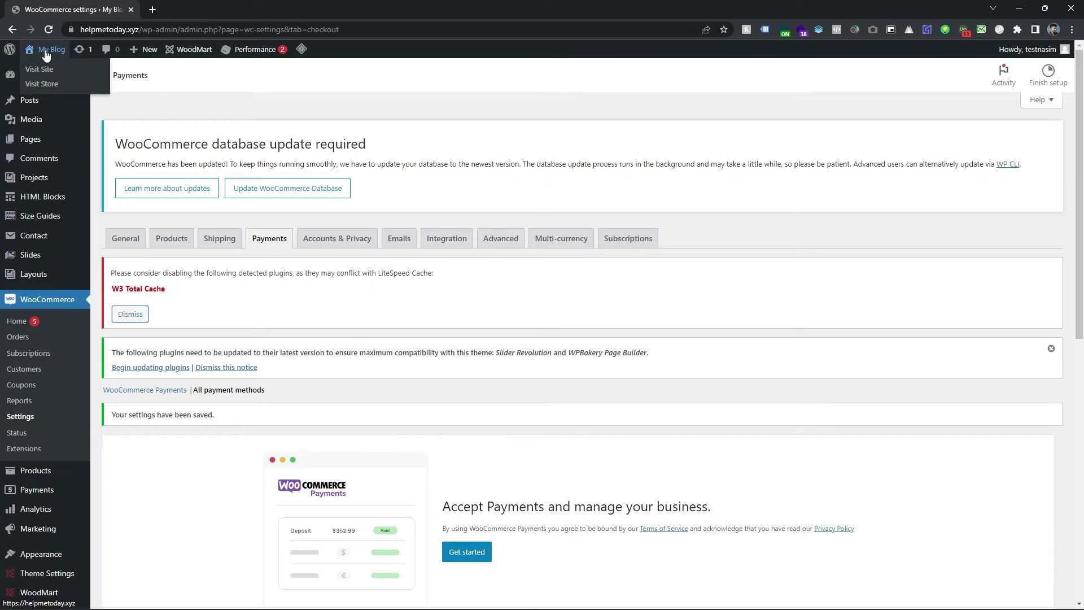
- Open the live site in a new tab and go from the cart to checkout
{"action": "middle_click", "coordinate": [45, 69]}
{"action": "left_click", "coordinate": [196, 4]}
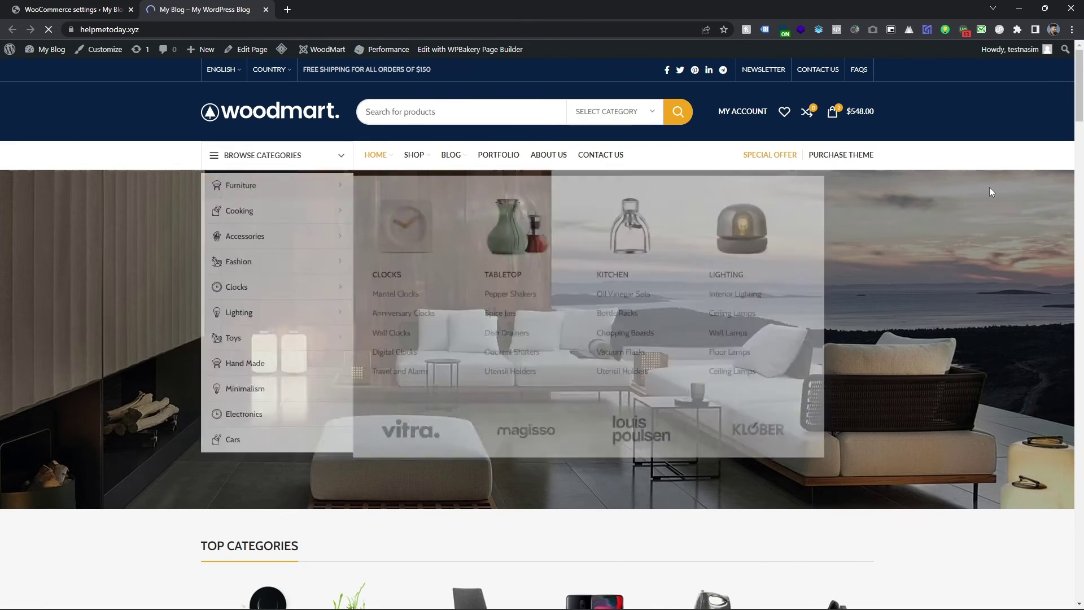
{"action": "scroll", "coordinate": [819, 248], "scroll_direction": "down", "scroll_amount": 5}
{"action": "scroll", "coordinate": [818, 237], "scroll_direction": "up", "scroll_amount": 5}
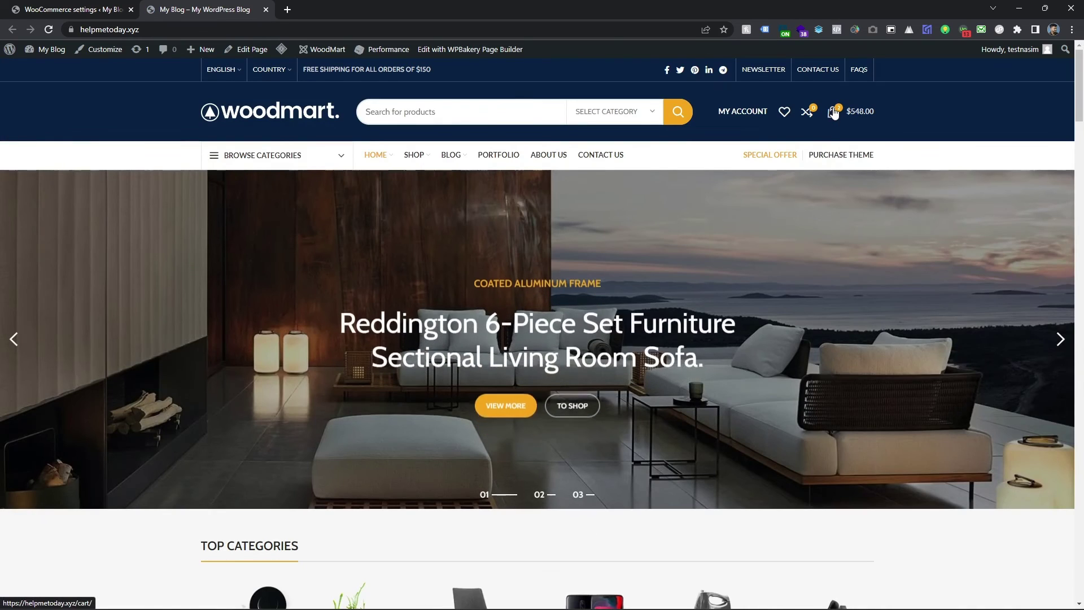
{"action": "left_click", "coordinate": [834, 112]}
{"action": "left_click", "coordinate": [968, 589]}
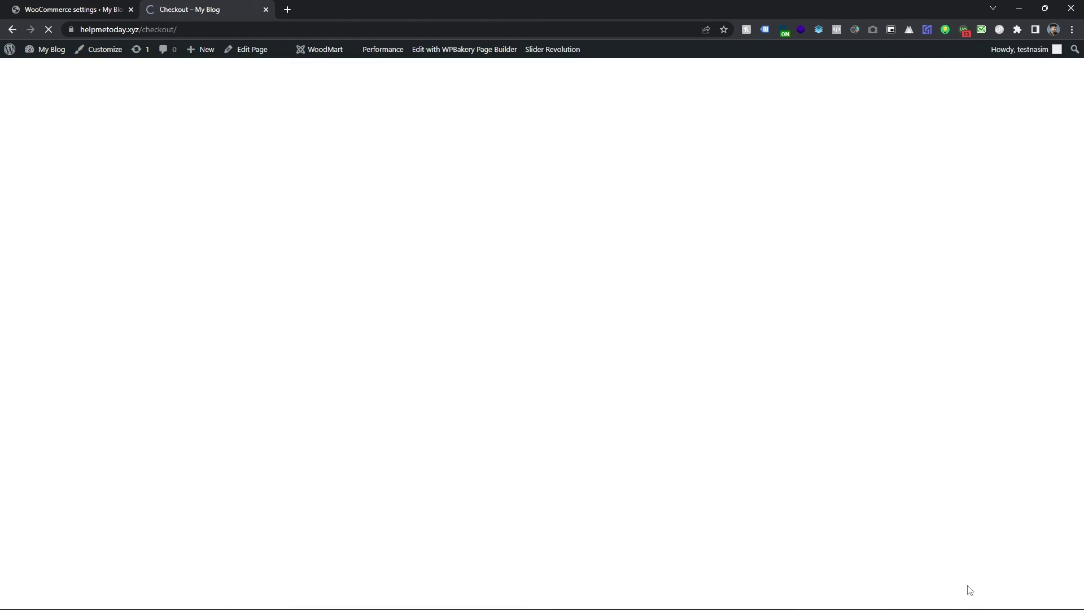
- Select Cash on delivery as the payment method and place the order
{"action": "scroll", "coordinate": [763, 319], "scroll_direction": "down", "scroll_amount": 4}
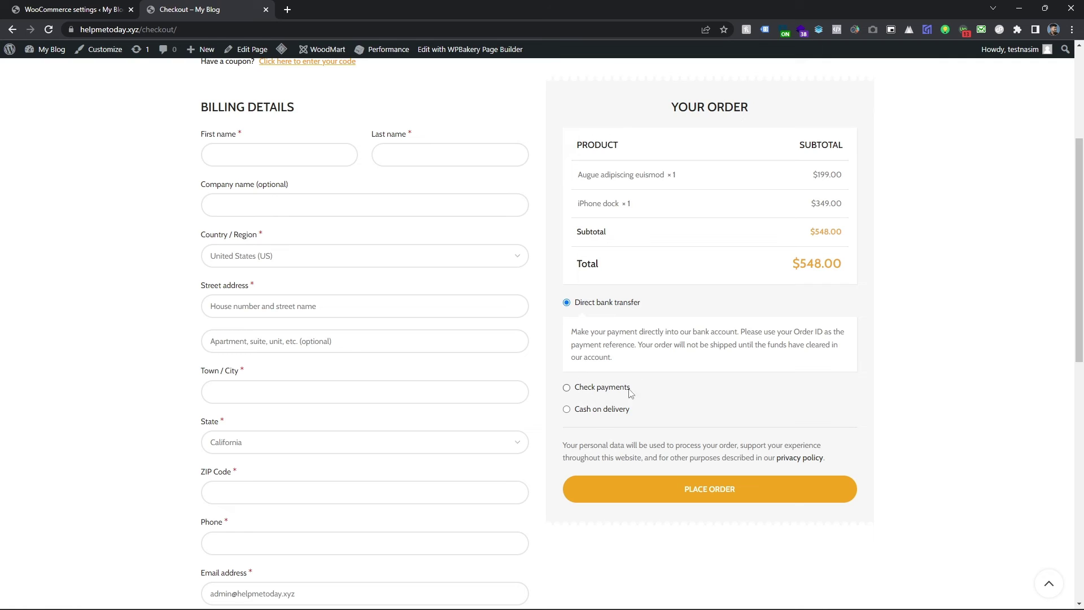
{"action": "left_click", "coordinate": [578, 412]}
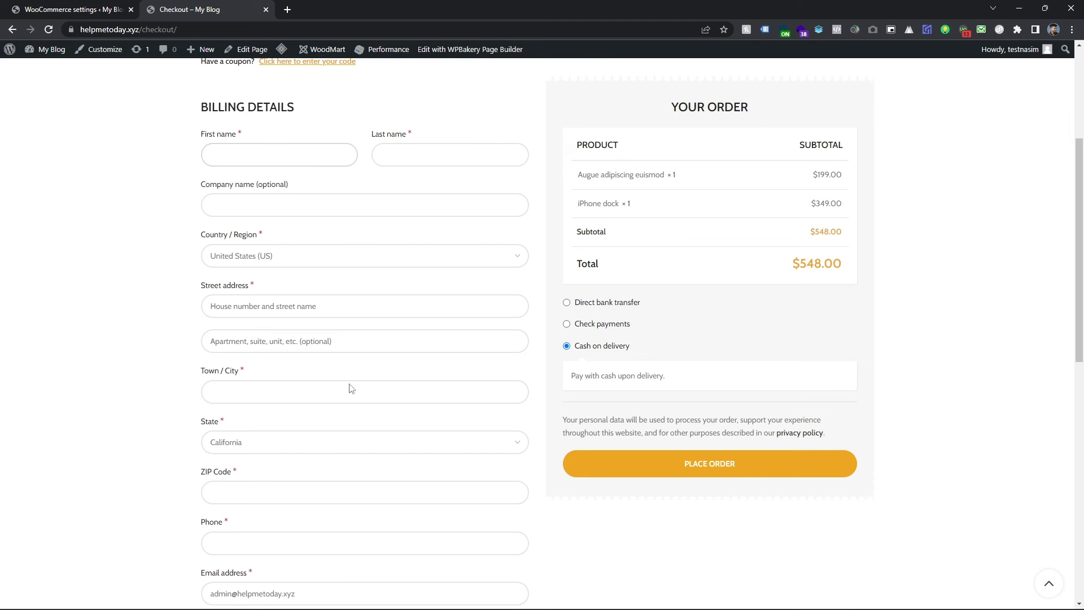
{"action": "scroll", "coordinate": [348, 446], "scroll_direction": "down", "scroll_amount": 2}
{"action": "left_click", "coordinate": [717, 352]}
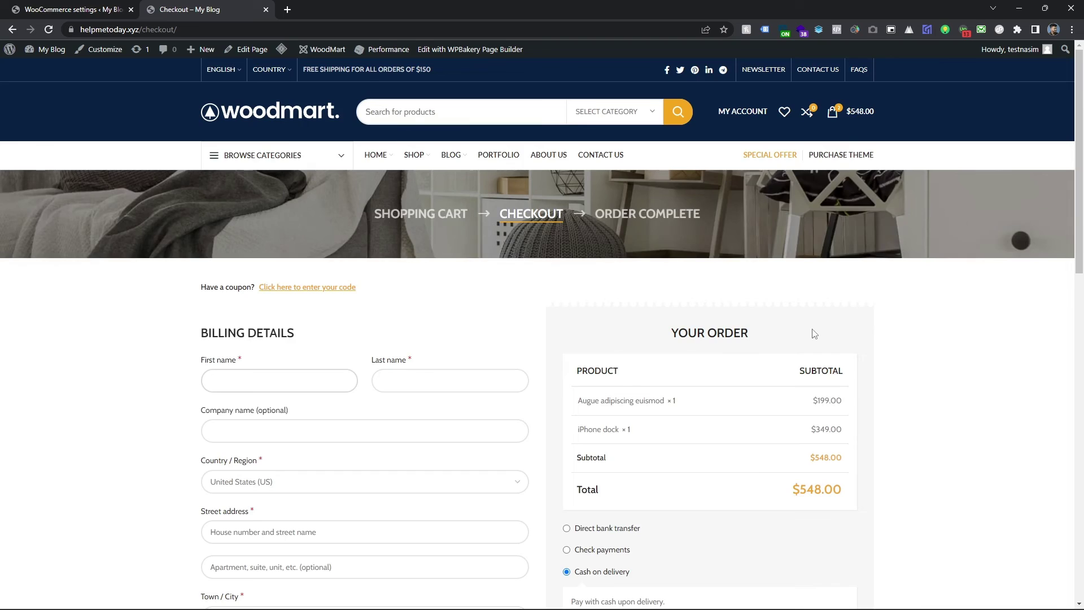